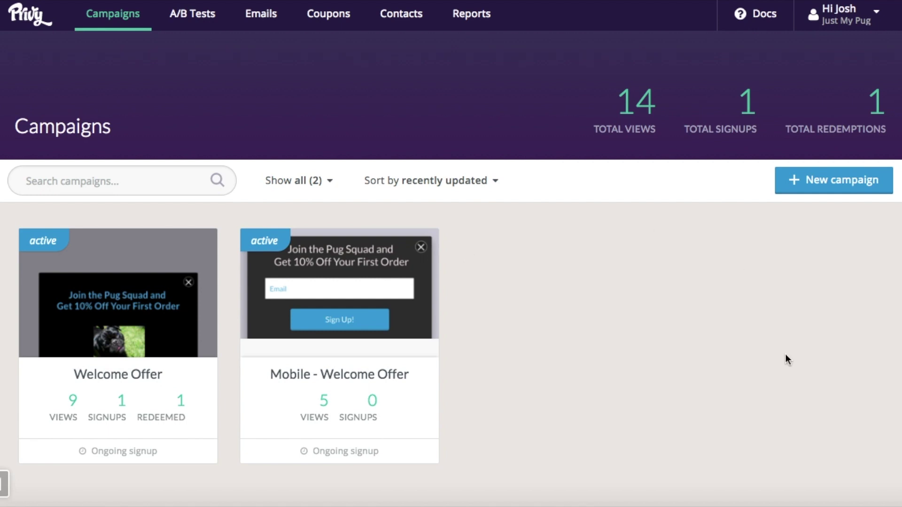
Step: Create a new draft campaign titled 'Exit Pop Up'
left_click(797, 181)
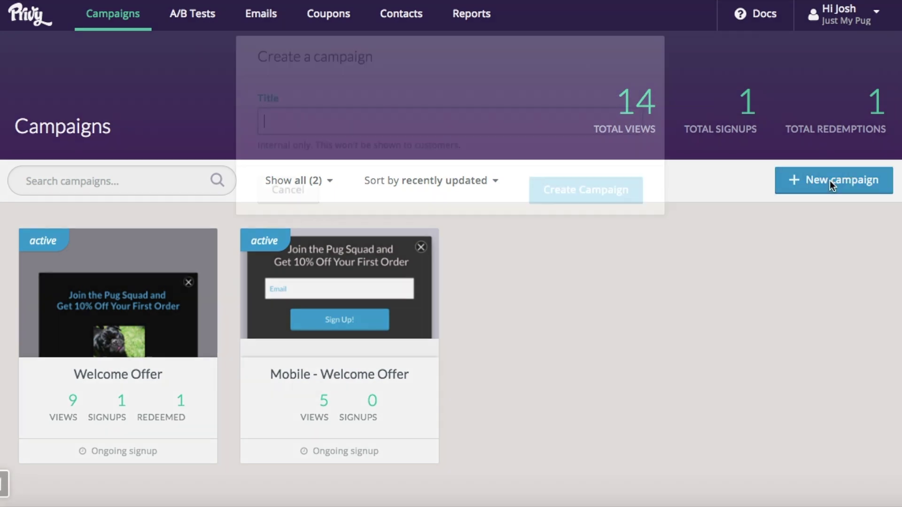
type("Exit Pop Up")
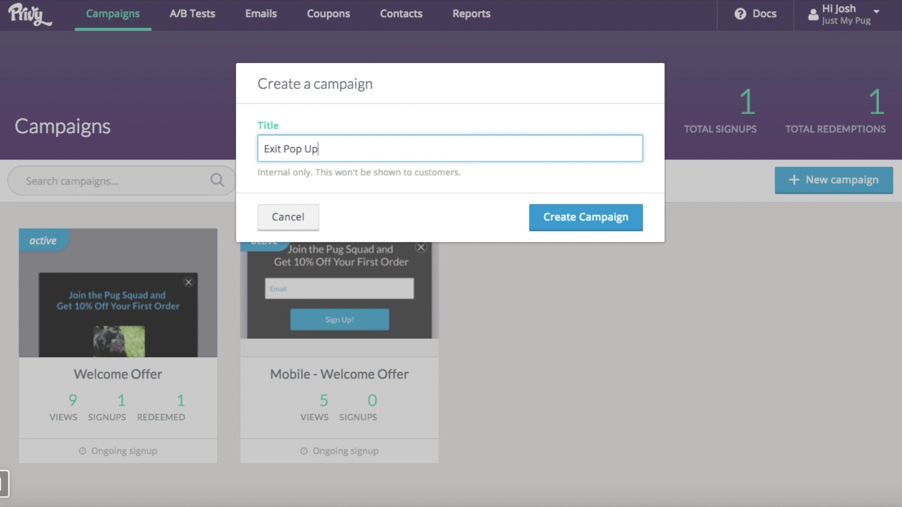
left_click(587, 218)
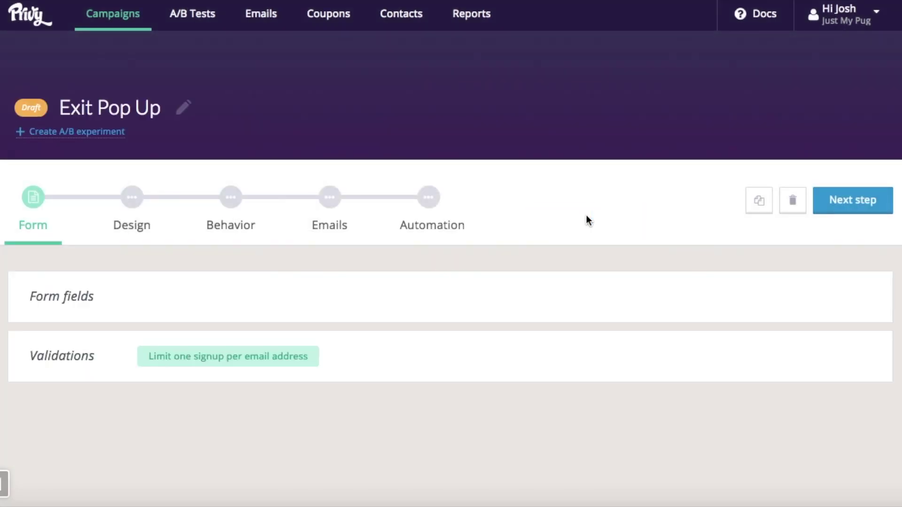
mouse_move(73, 292)
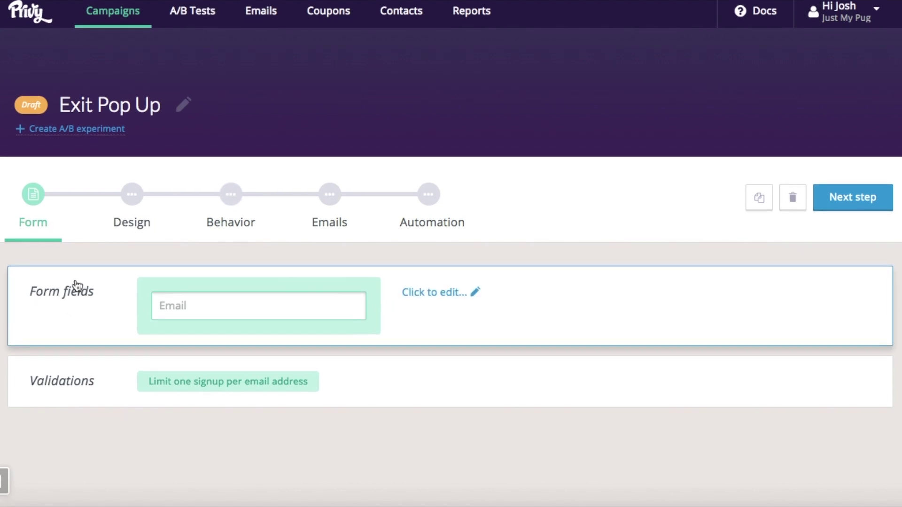
scroll(70, 306, "up", 1)
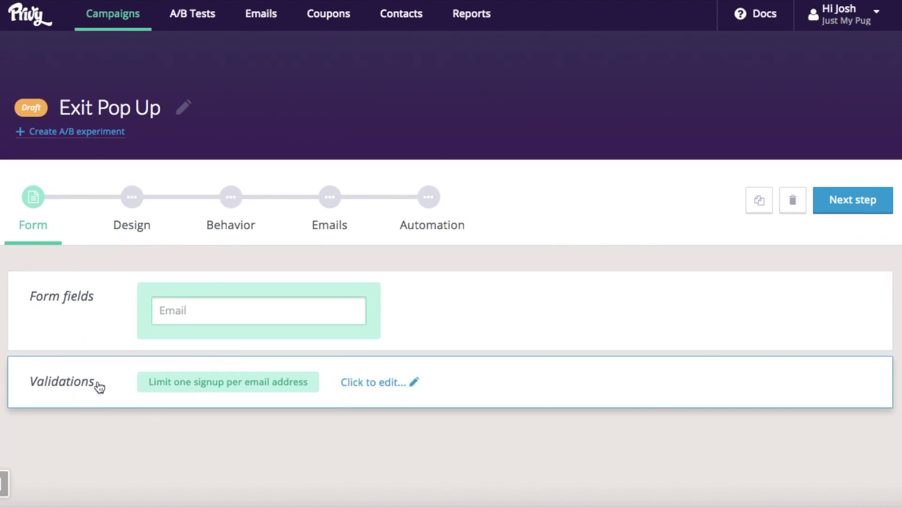
Step: In the Design step, add a popup display built from the White - Exit Intent template
left_click(138, 210)
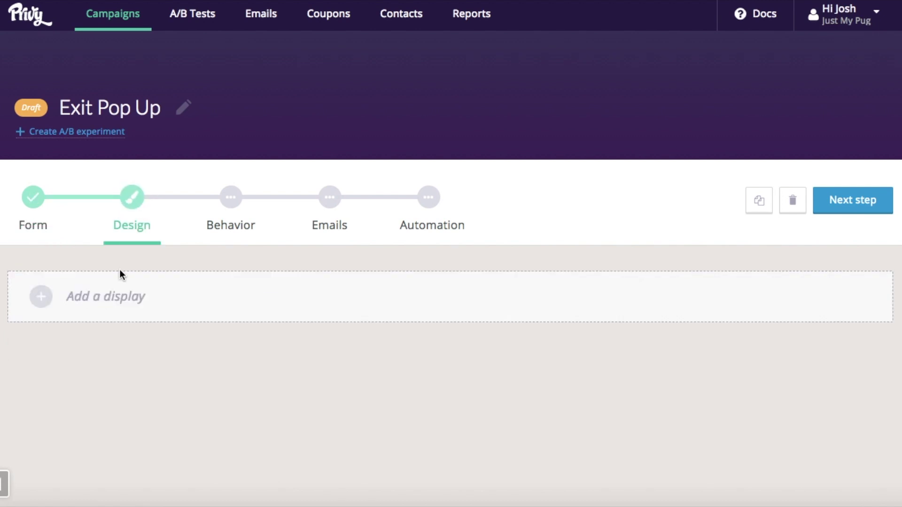
left_click(120, 284)
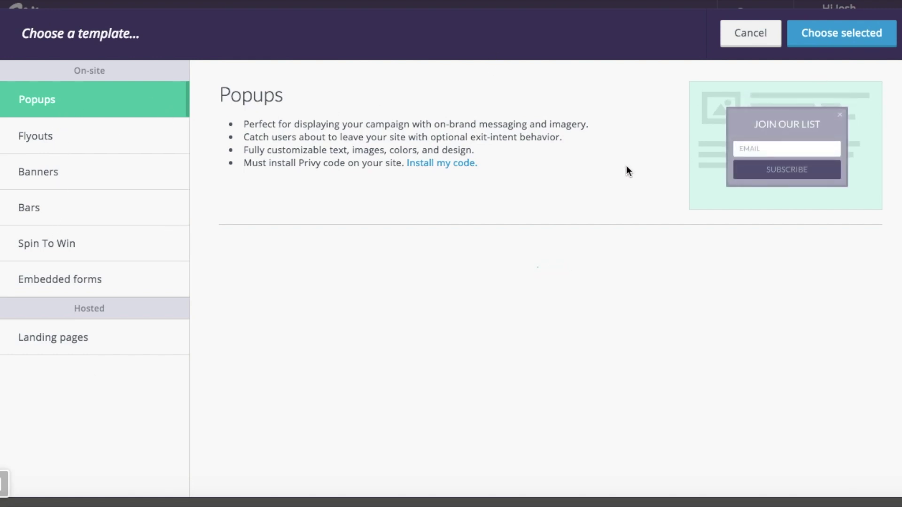
scroll(626, 167, "down", 5)
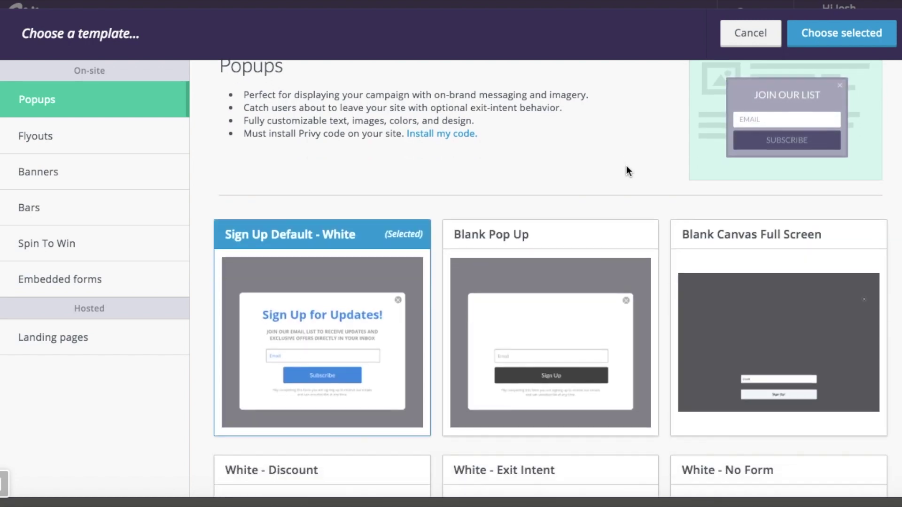
scroll(626, 167, "down", 4)
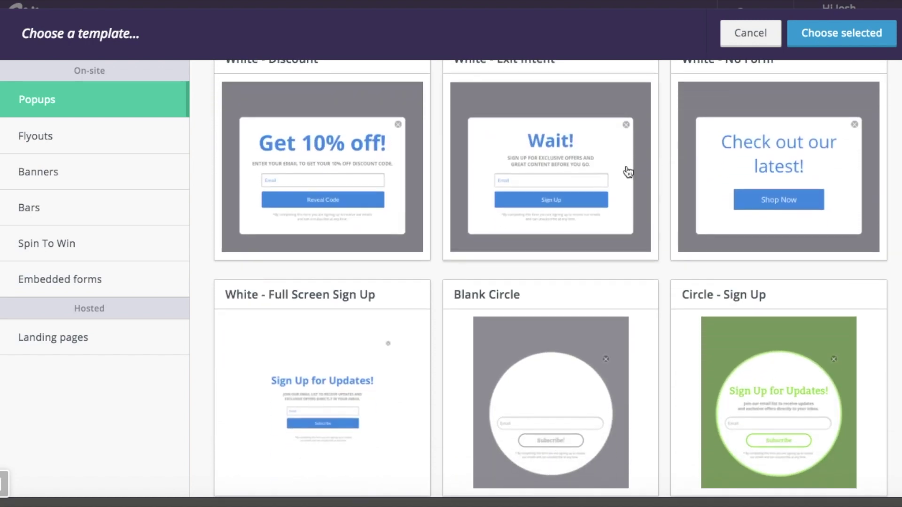
left_click(534, 135)
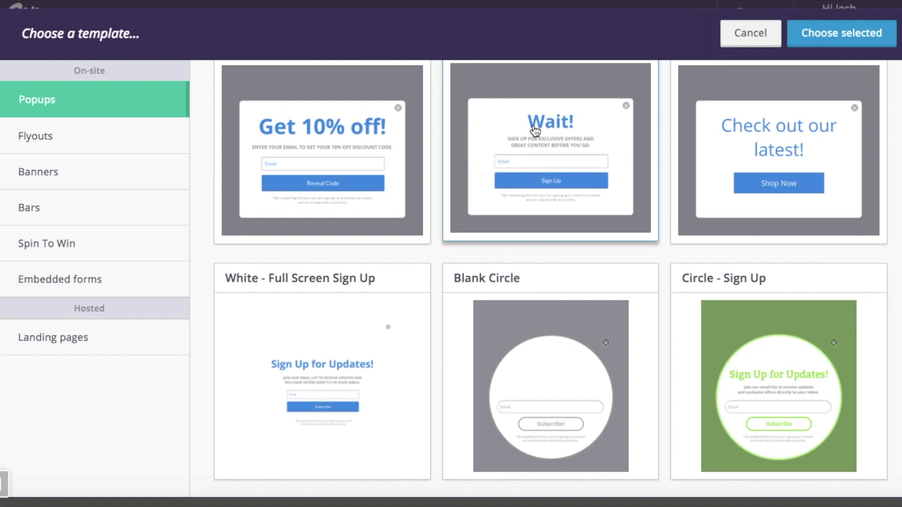
scroll(529, 165, "up", 2)
left_click(833, 36)
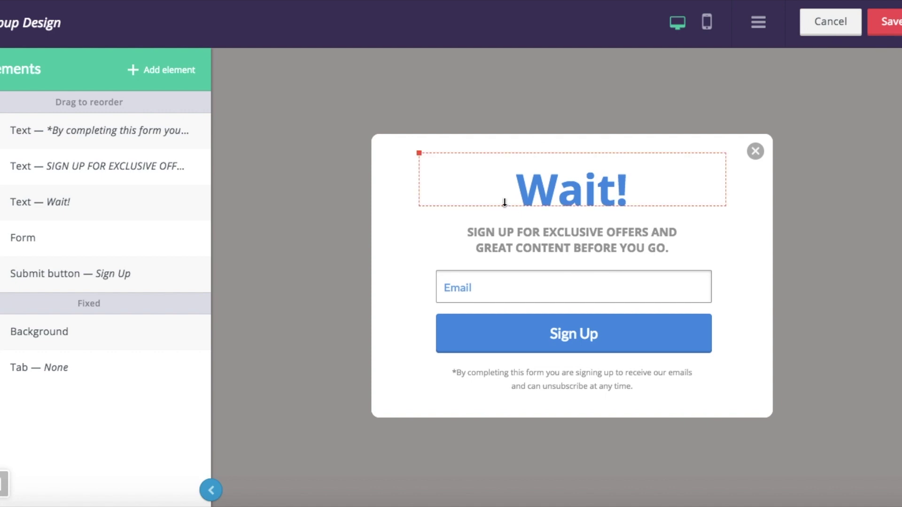
Step: Rewrite the popup subtitle to read 'SIGN UP TO GET 10% OFF YOUR FIRST PURCHASE'
left_click(498, 235)
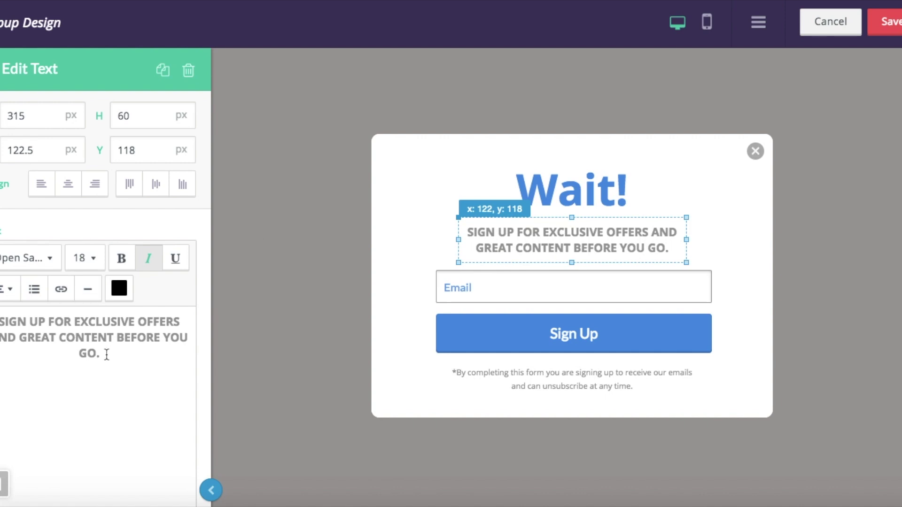
left_click_drag(107, 355, 49, 322)
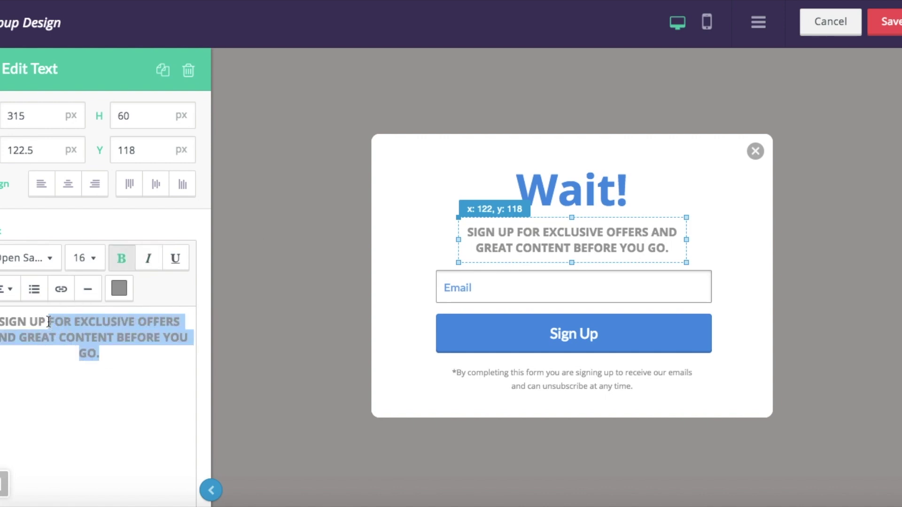
type("to Get")
key("BackSpace")
key("BackSpace")
key("BackSpace")
key("BackSpace")
key("BackSpace")
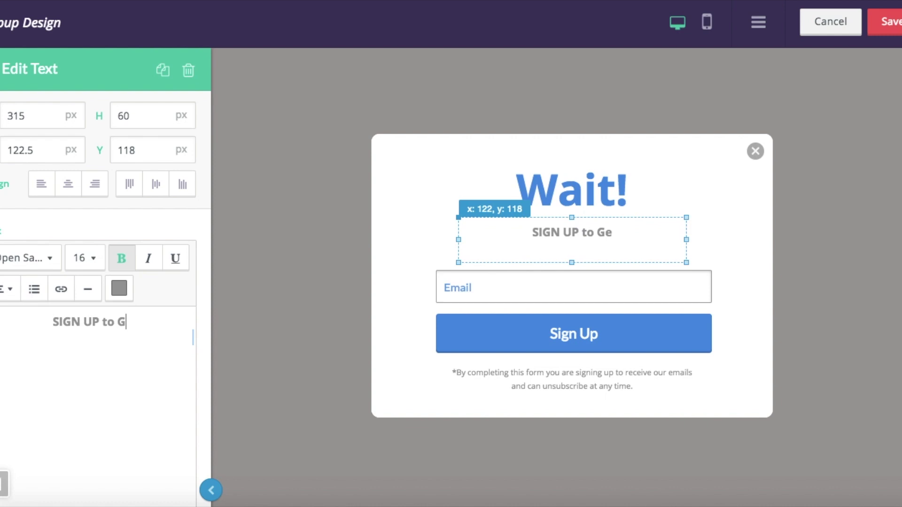
key("BackSpace")
type("TO")
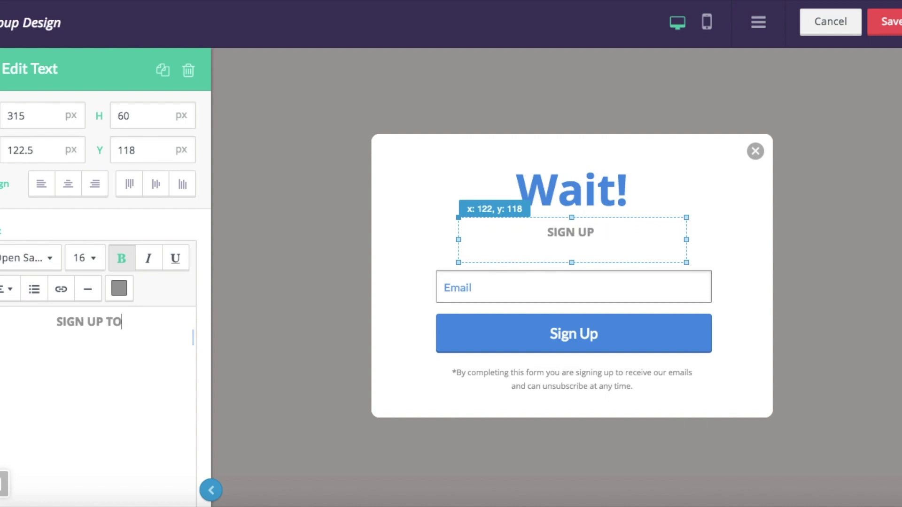
type(" GET 10% OF")
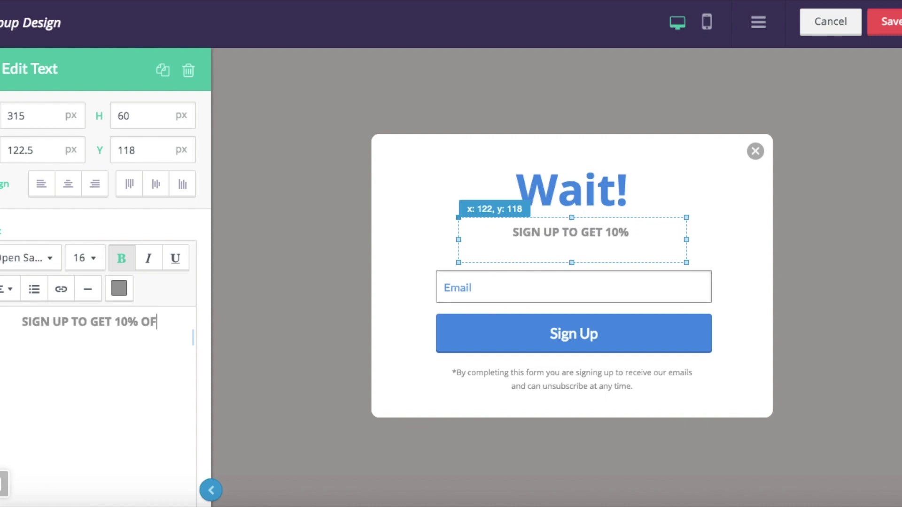
type("F YOUR FI")
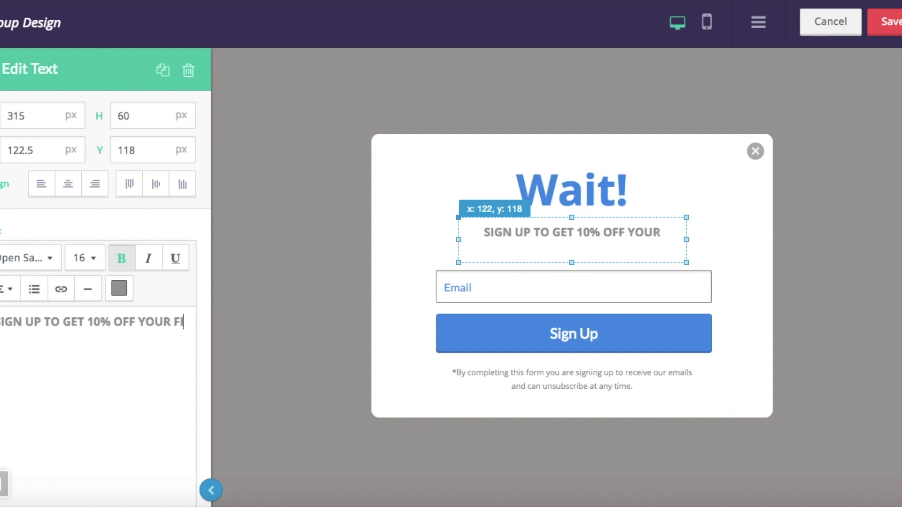
type("RST PURCHASE")
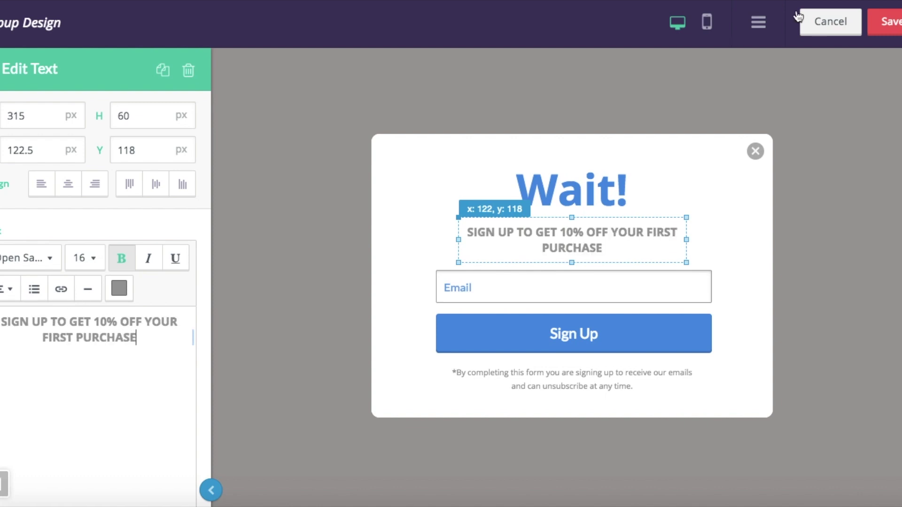
Step: Save the popup design and limit automatic triggering to at most once every week
left_click(895, 21)
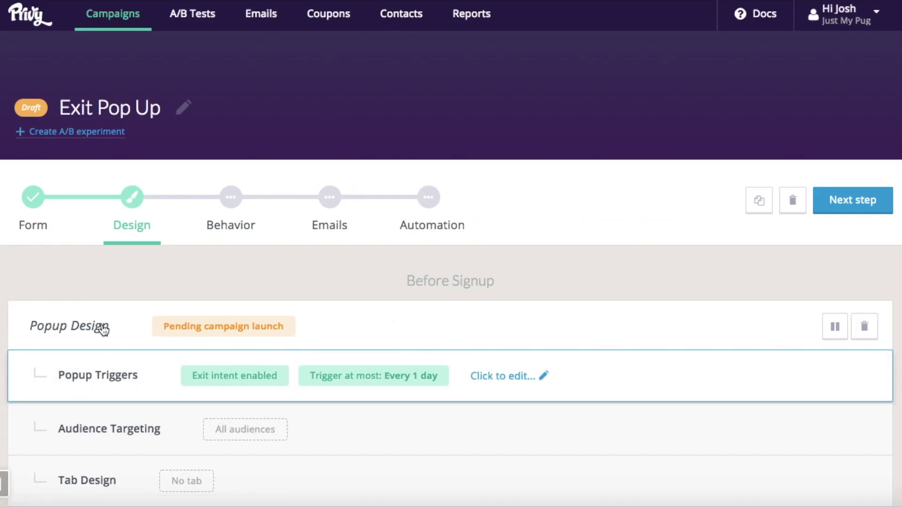
scroll(138, 291, "down", 1)
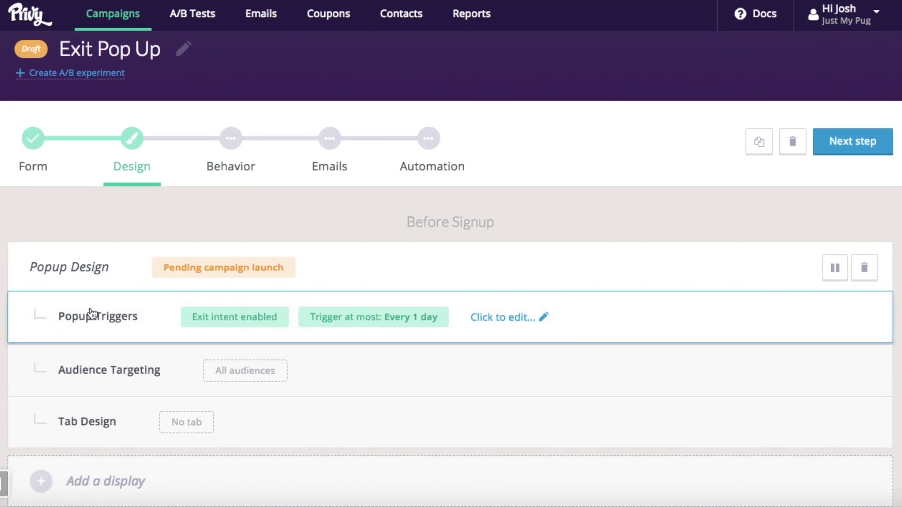
left_click(91, 311)
mouse_move(146, 239)
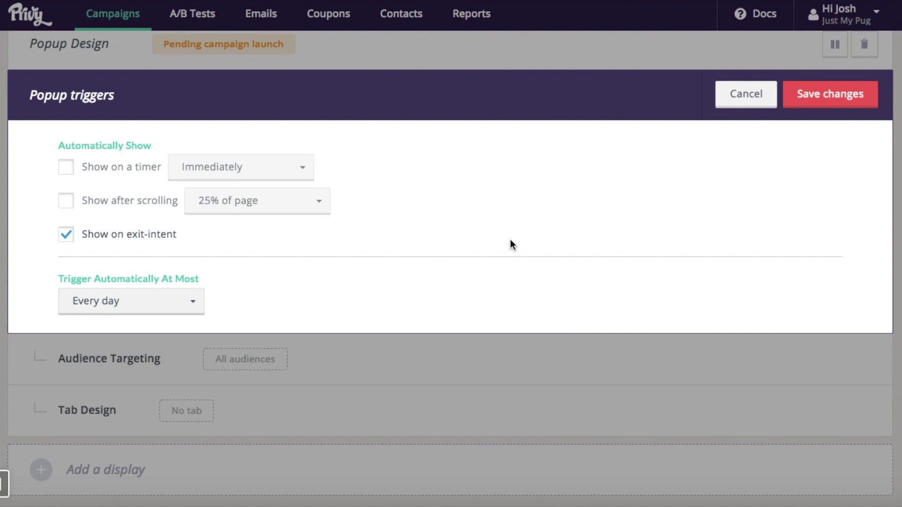
left_click(161, 293)
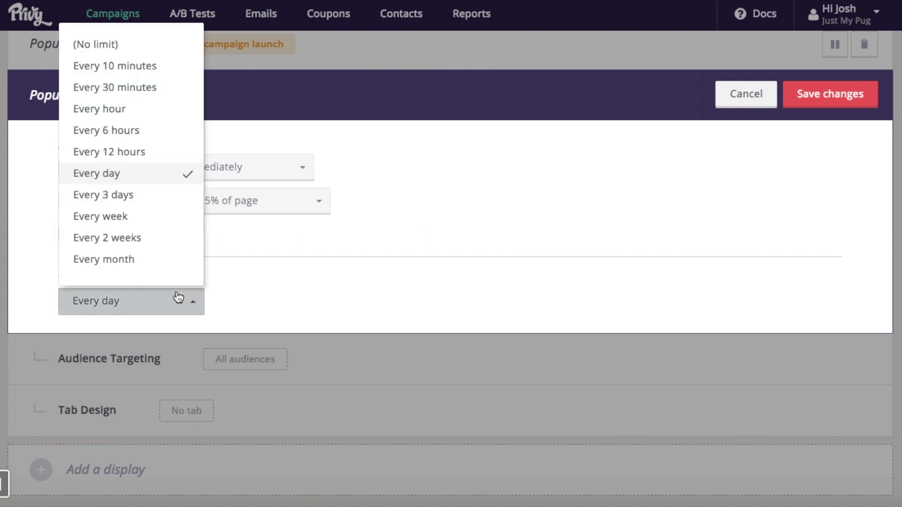
left_click(153, 217)
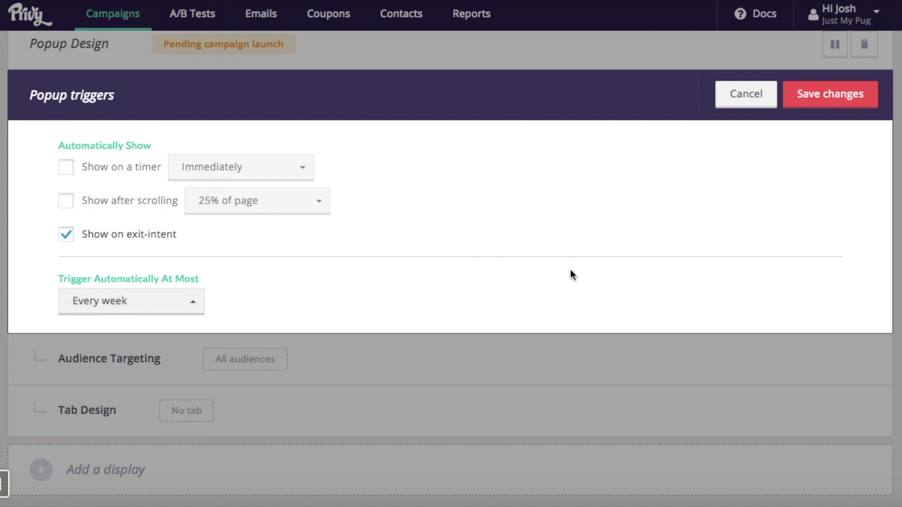
left_click(842, 104)
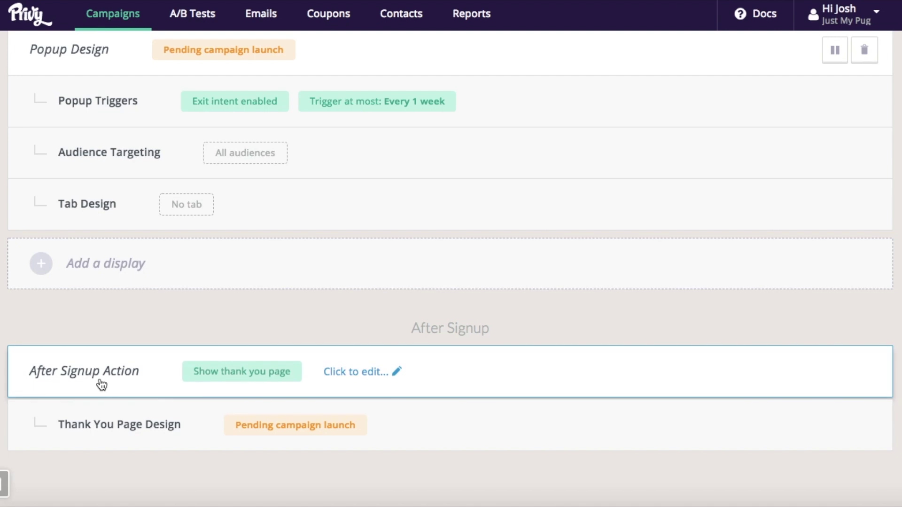
Step: Save the default thank-you page design without changes
left_click(135, 424)
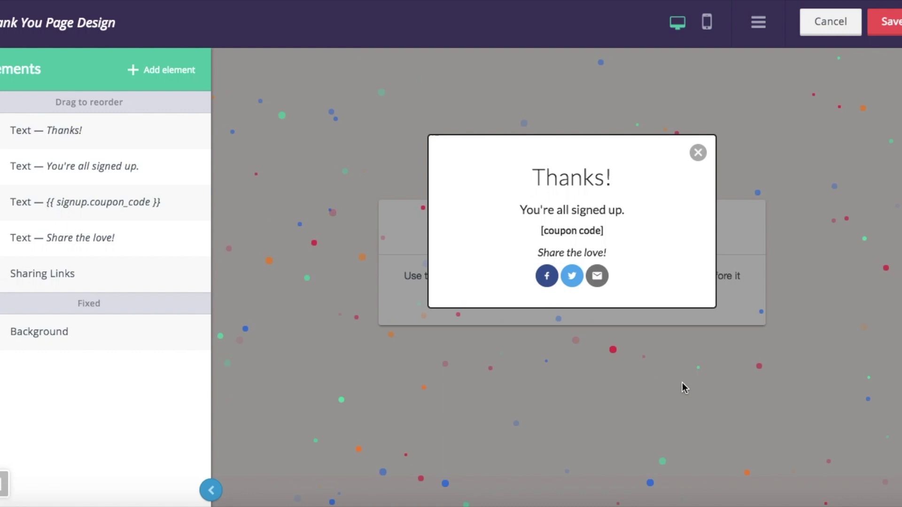
left_click(892, 26)
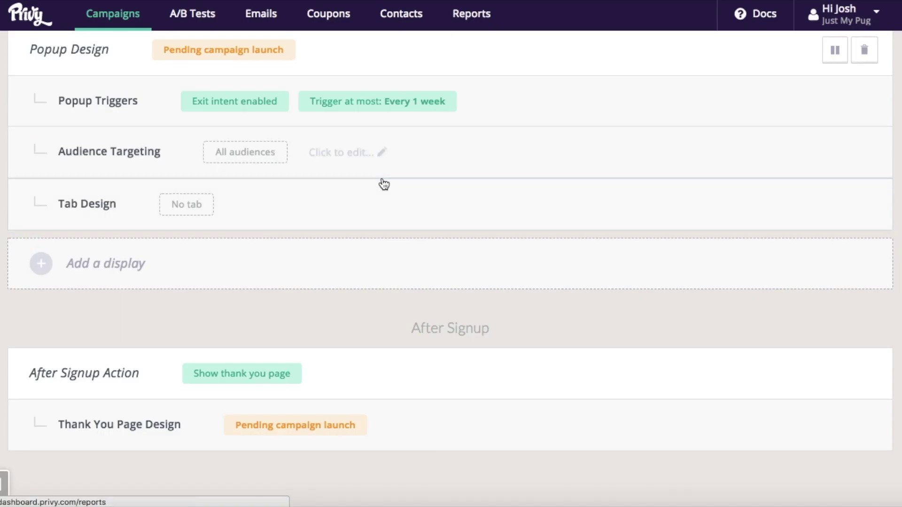
scroll(381, 183, "up", 5)
scroll(317, 104, "up", 1)
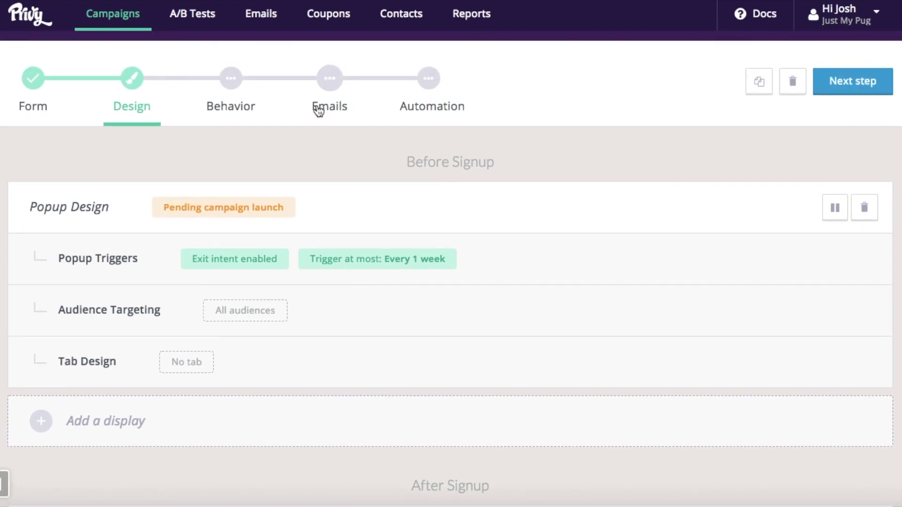
Step: In Behavior settings, attach the Welcome 10% Off coupon to the campaign and save
left_click(222, 89)
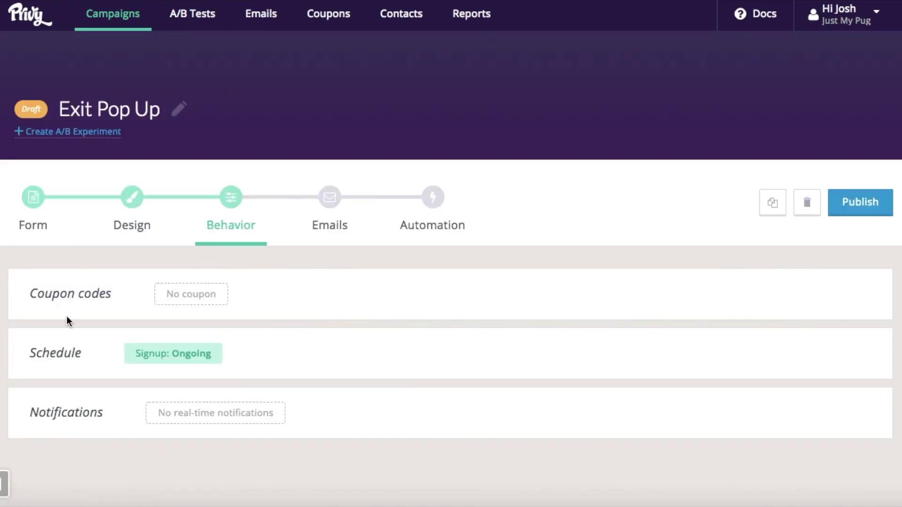
left_click(28, 288)
left_click(151, 391)
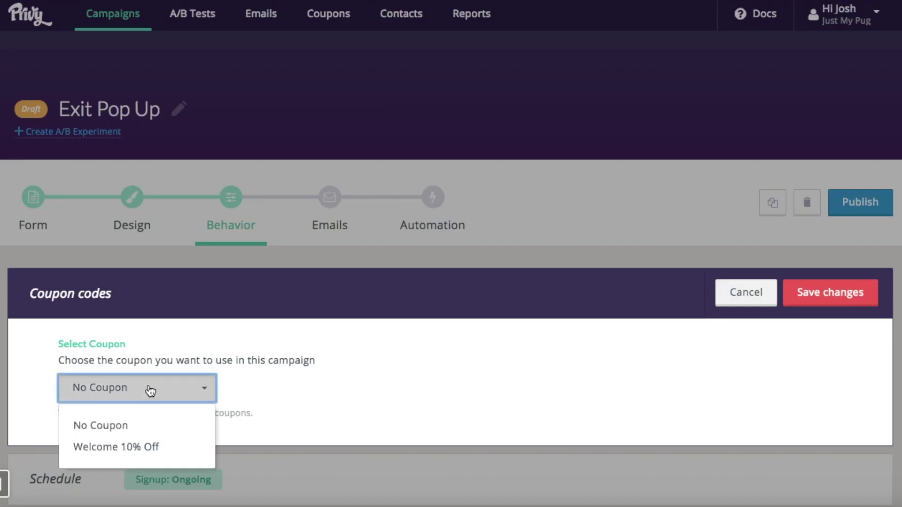
left_click(166, 452)
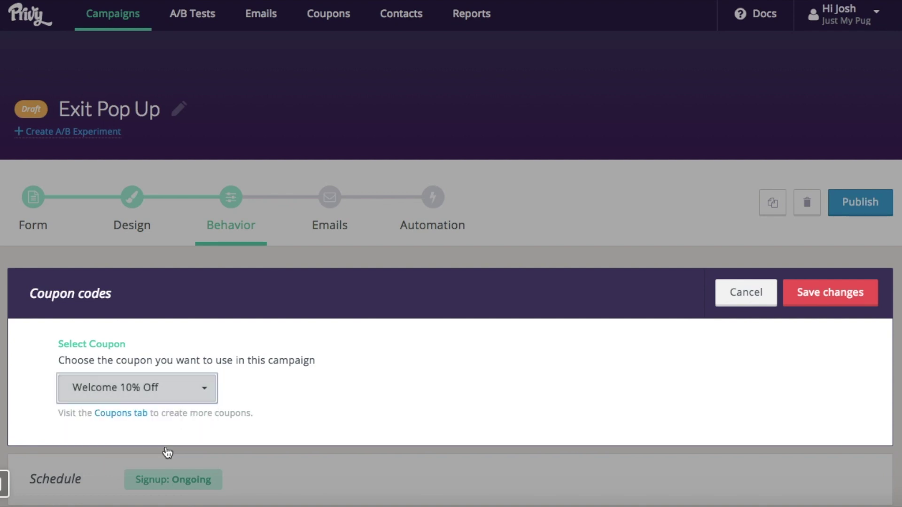
left_click(828, 293)
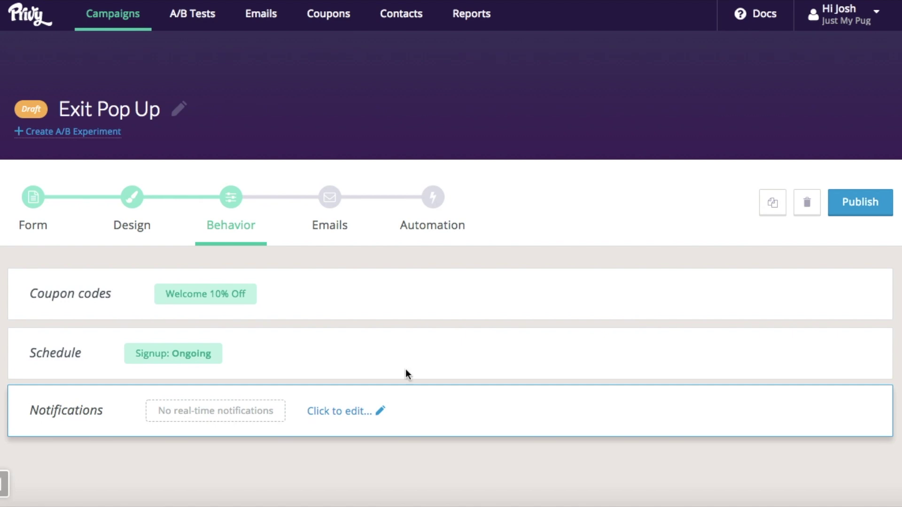
Step: Save the autoresponder email and publish it so it sends after each signup
left_click(339, 216)
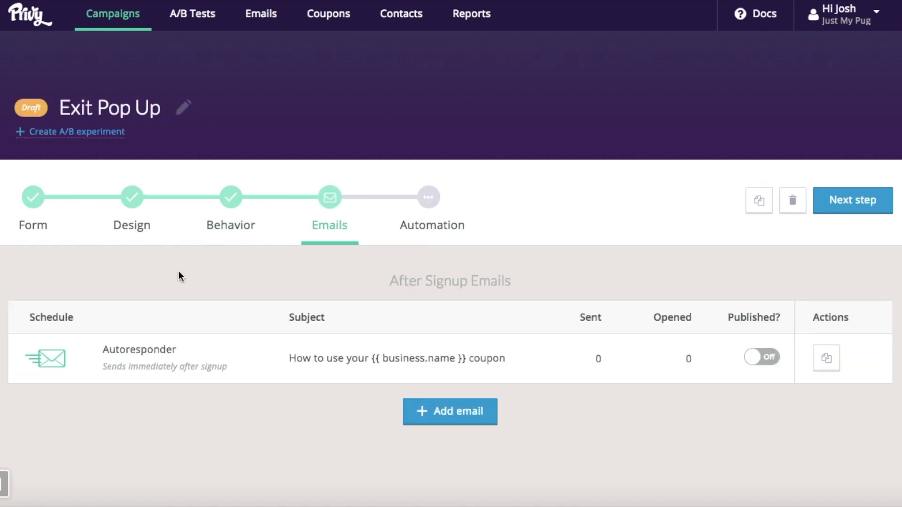
left_click(181, 348)
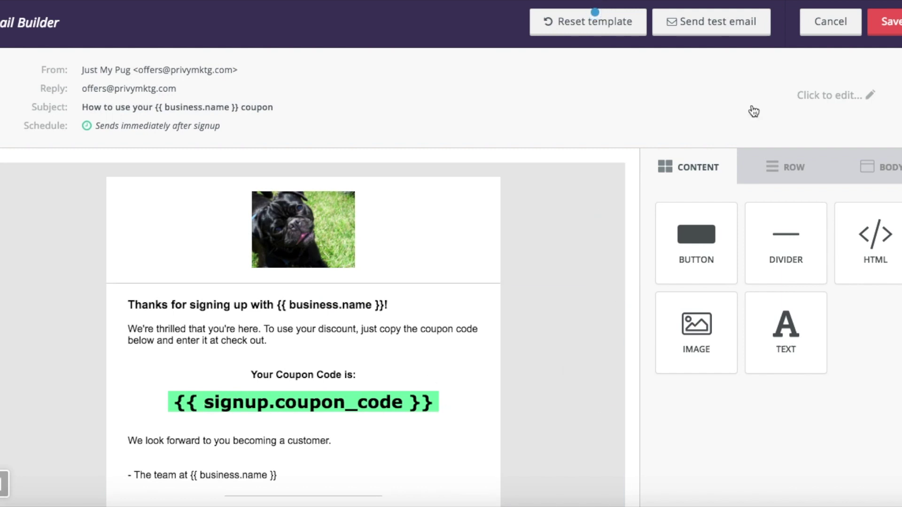
left_click(886, 30)
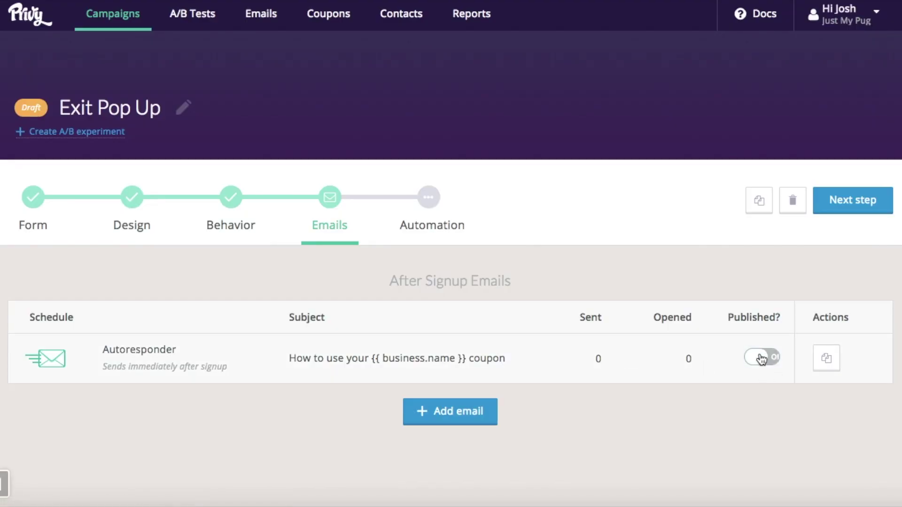
left_click(761, 358)
Step: Create a new-signup rule syncing contacts to Constant Contact's General Interest list, and save it
left_click(427, 212)
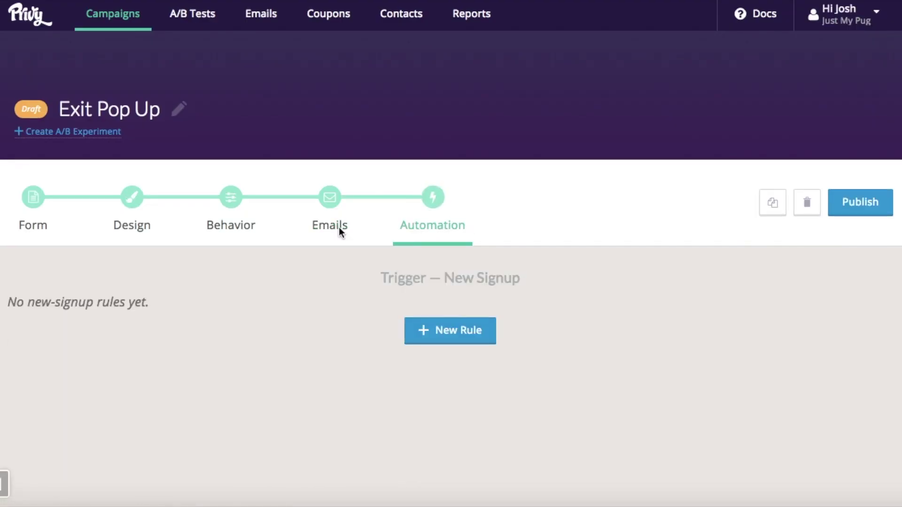
left_click(466, 332)
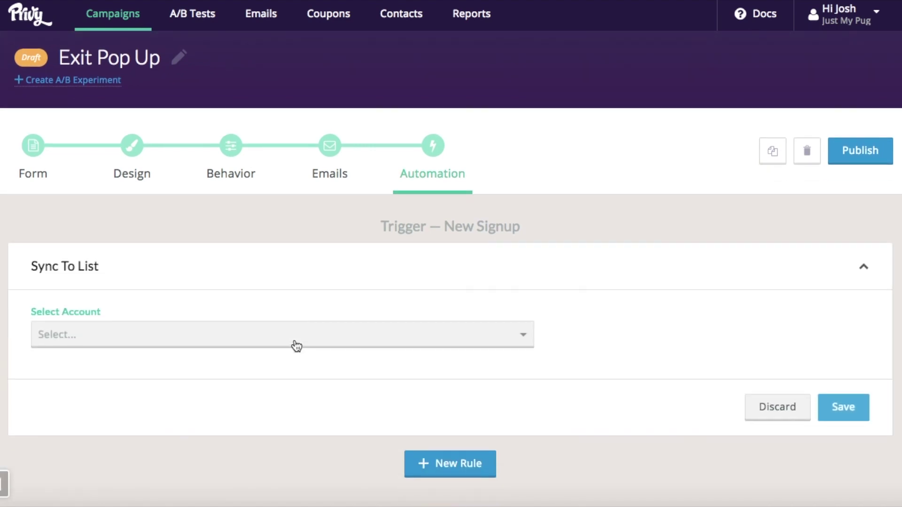
left_click(293, 325)
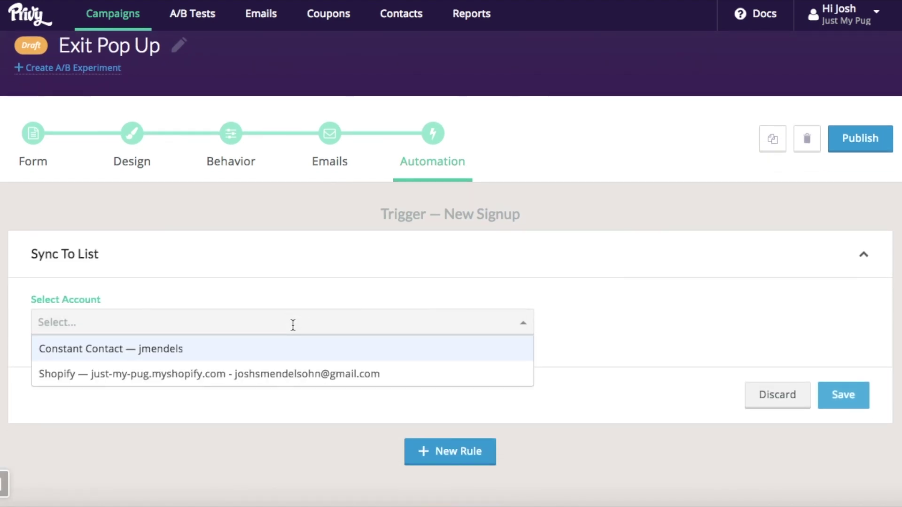
left_click(251, 355)
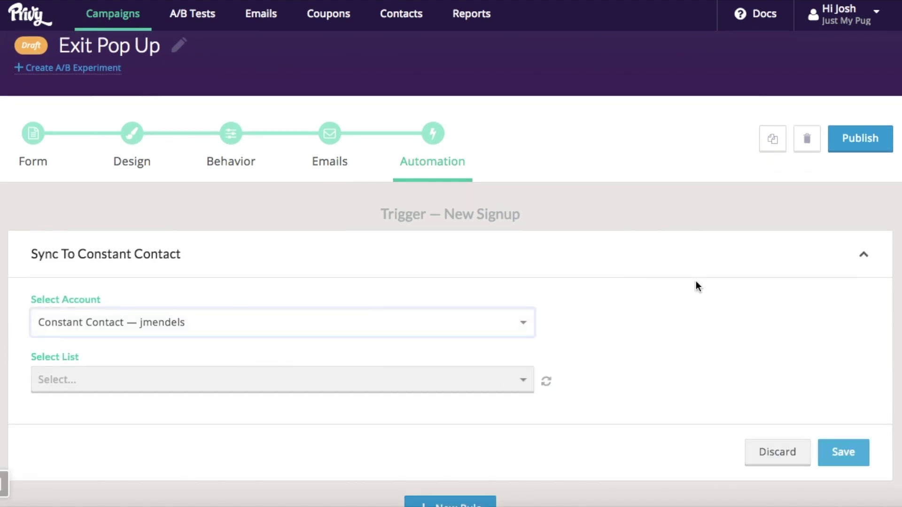
left_click(479, 378)
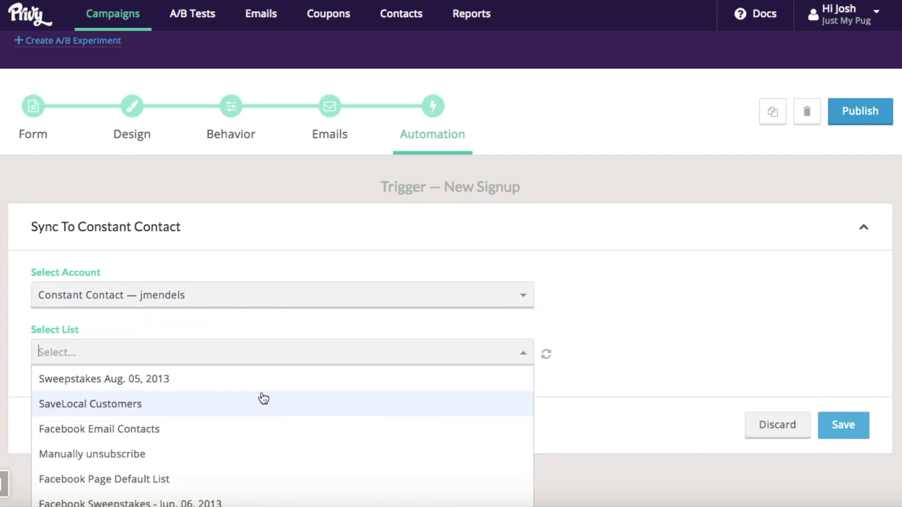
left_click(272, 453)
left_click(284, 352)
scroll(214, 450, "down", 2)
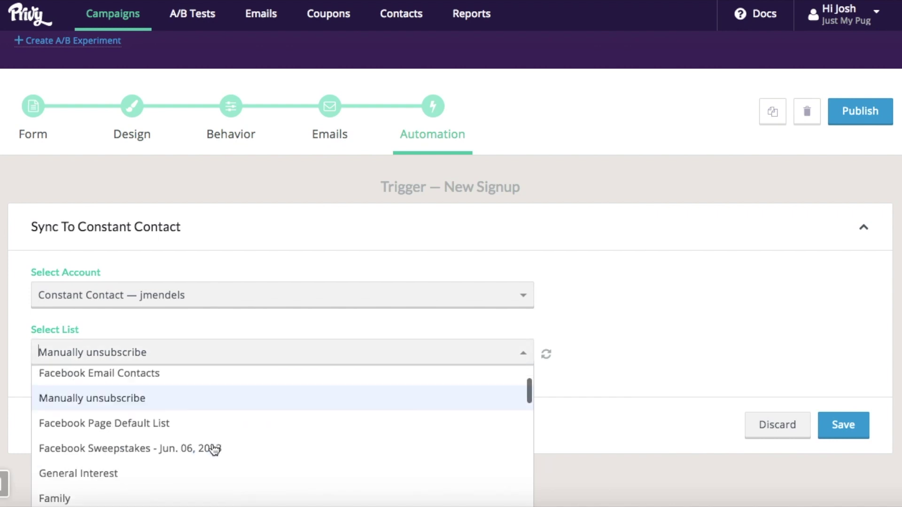
scroll(214, 450, "down", 3)
left_click(97, 402)
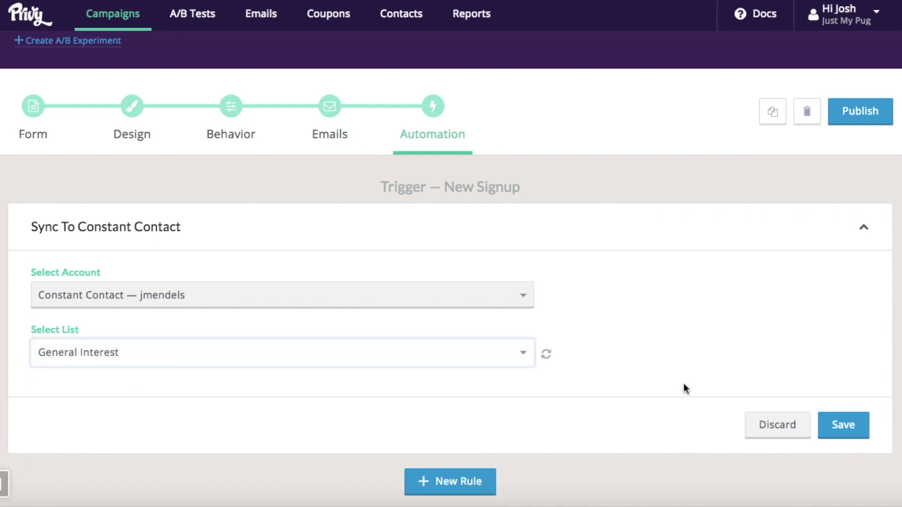
left_click(830, 425)
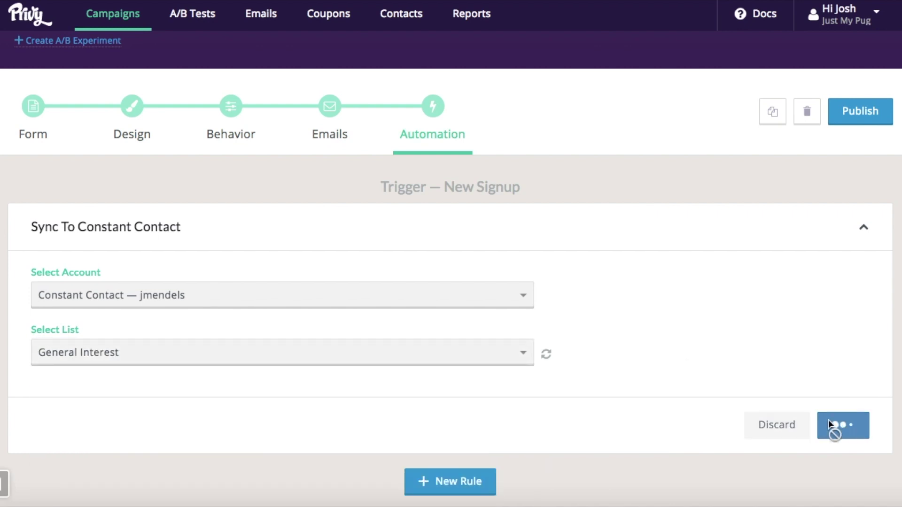
Step: Publish and launch the Exit Pop Up campaign, then reopen its Popup Design editor
left_click(861, 203)
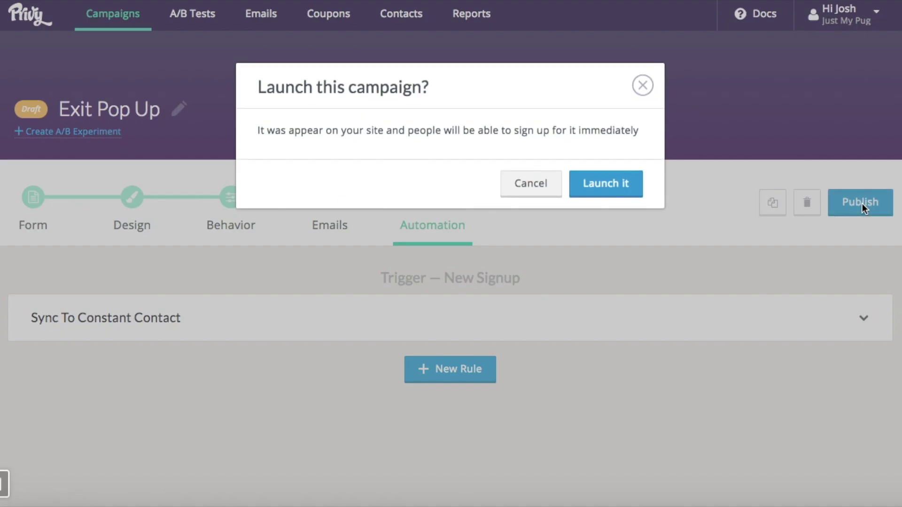
left_click(630, 191)
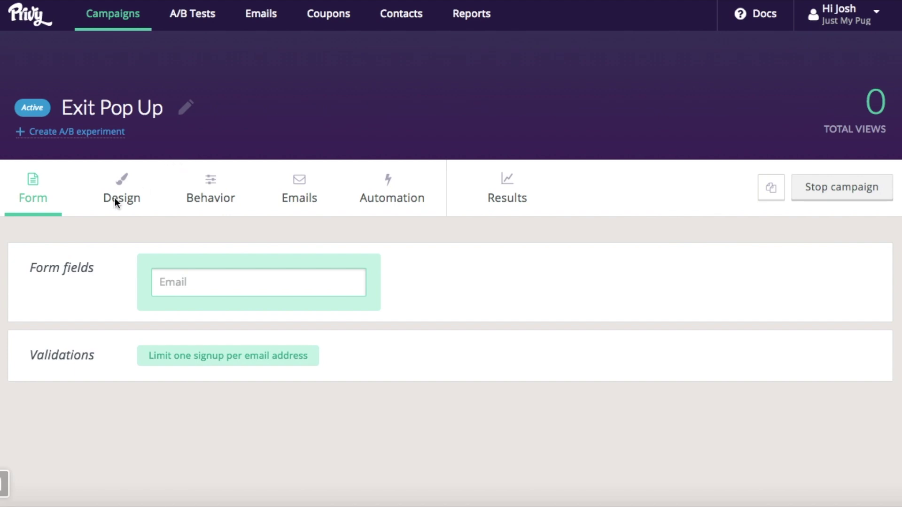
left_click(118, 195)
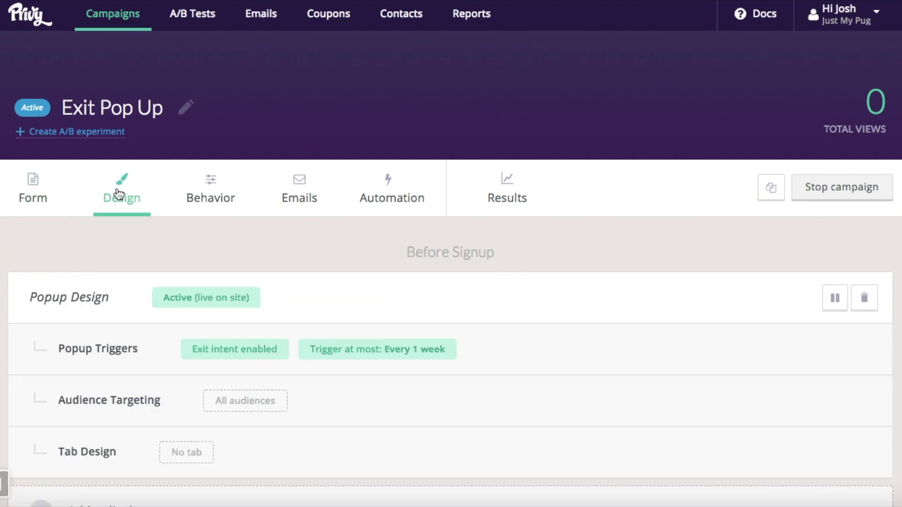
left_click(66, 298)
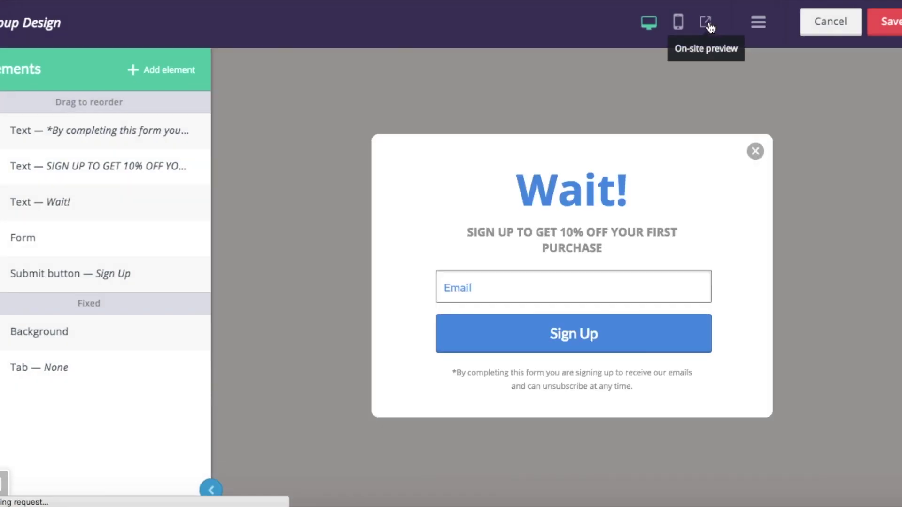
Step: Preview the popup on the live store and sign up with a test e-mail address
left_click(706, 22)
left_click(794, 145)
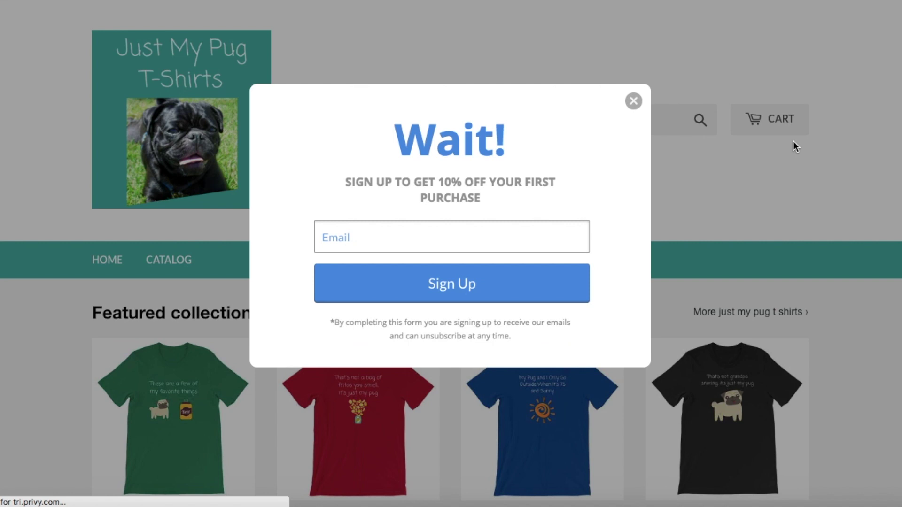
left_click(335, 239)
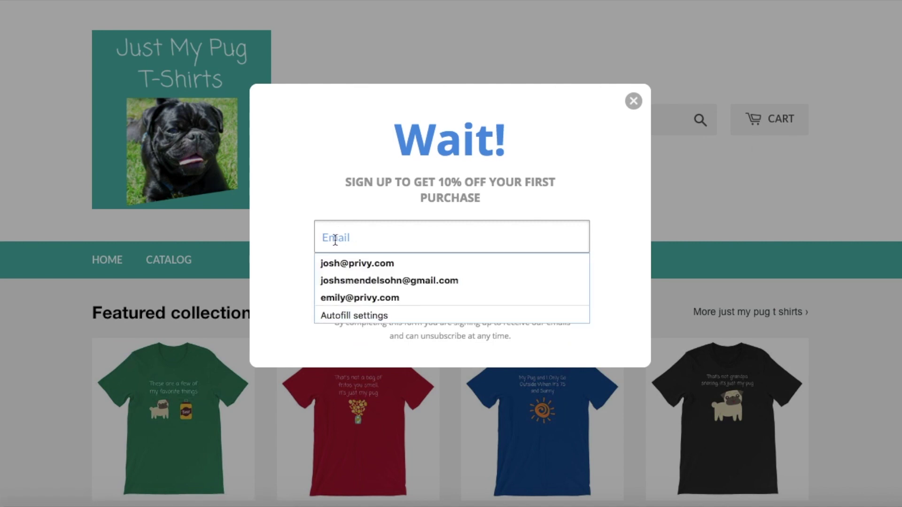
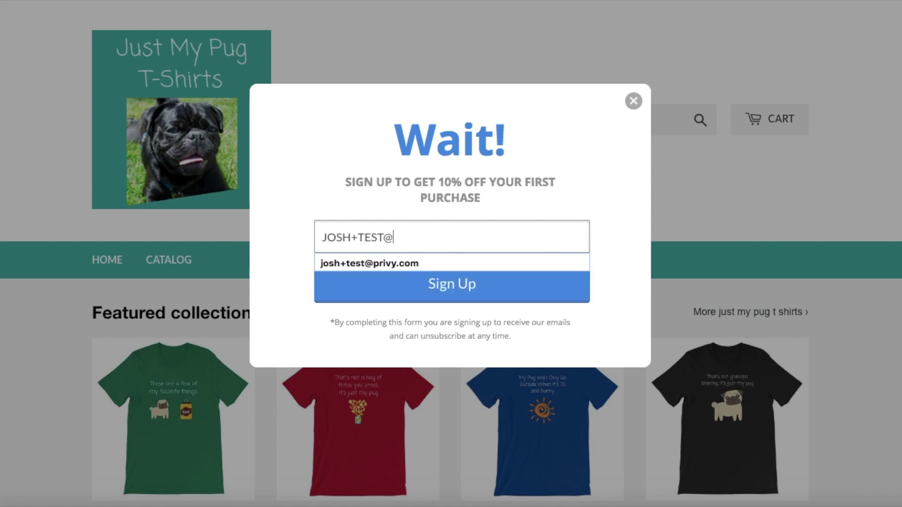
type("VT")
key("BackSpace")
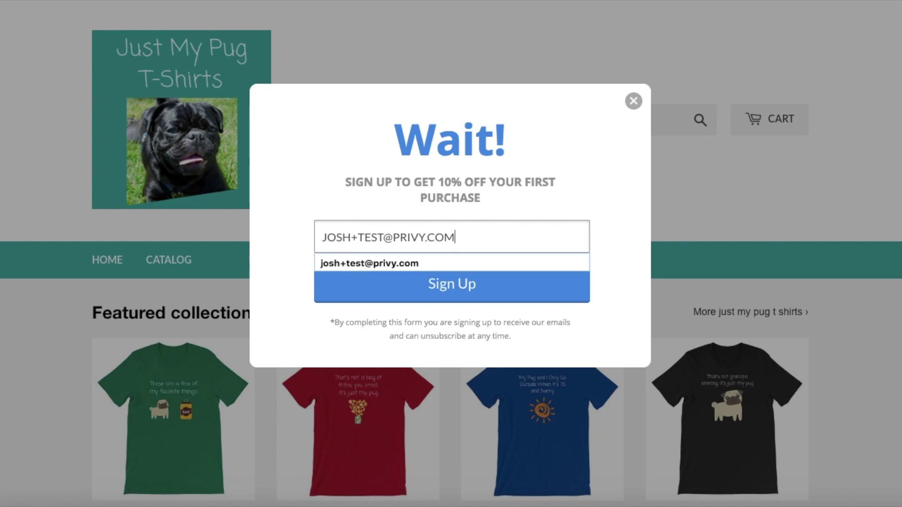
left_click(422, 296)
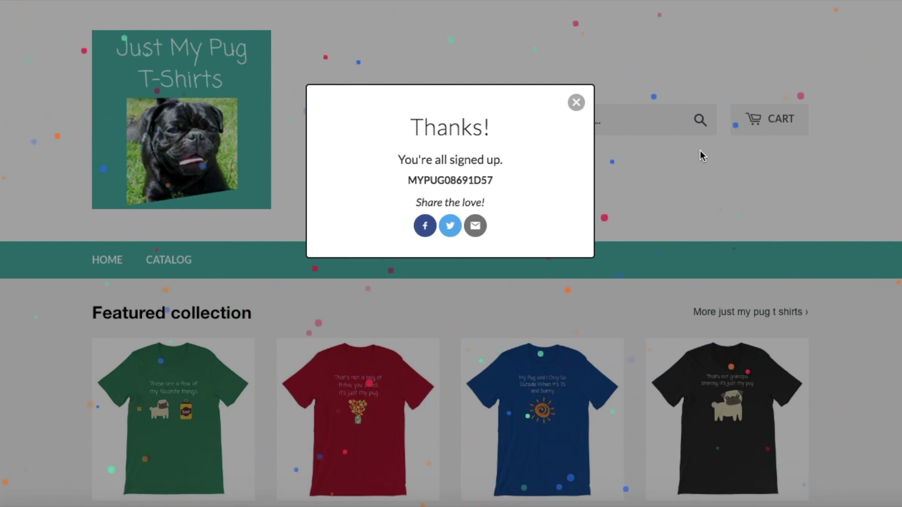
Step: Dismiss the Thanks popup and review Linked Accounts: two authorized accounts plus available email provider integrations
left_click(577, 103)
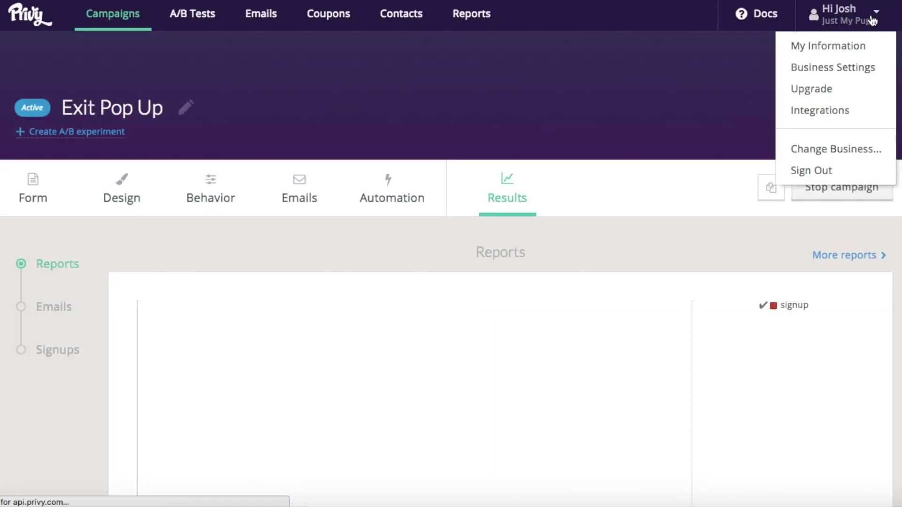
left_click(812, 113)
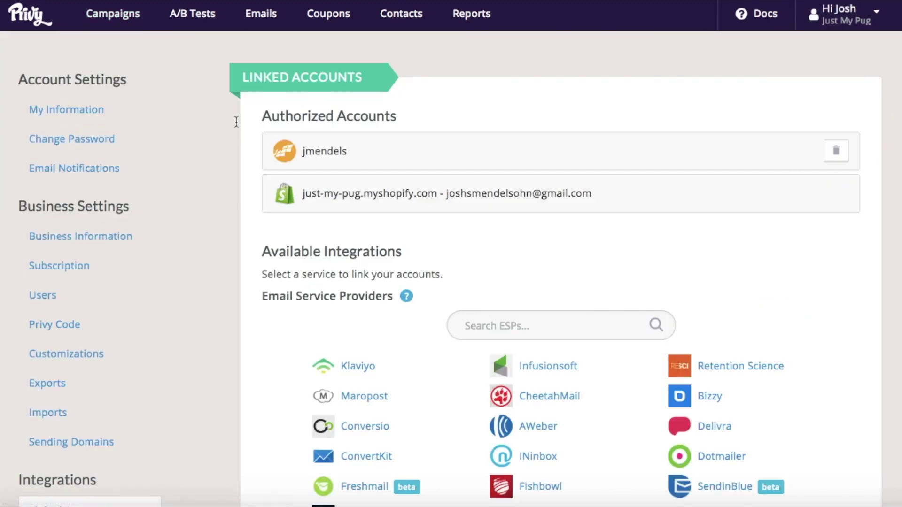
scroll(236, 123, "down", 2)
scroll(243, 111, "down", 4)
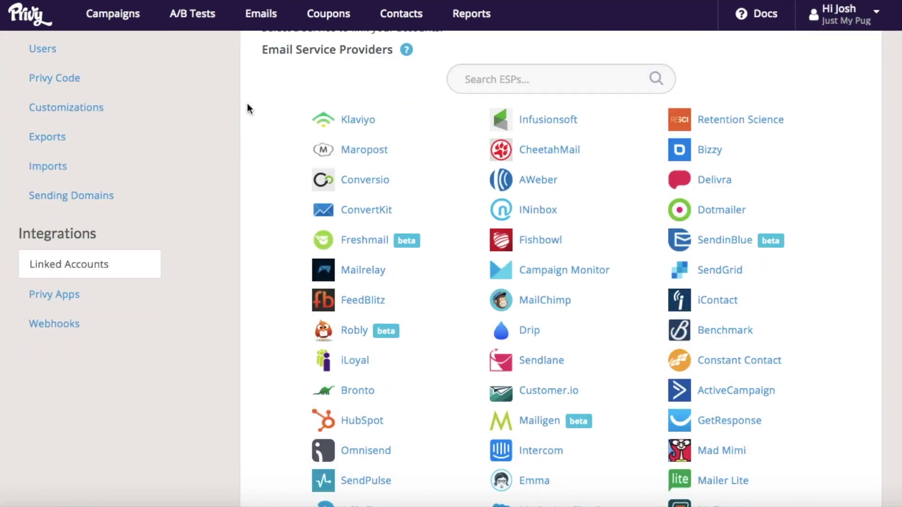
scroll(247, 104, "down", 2)
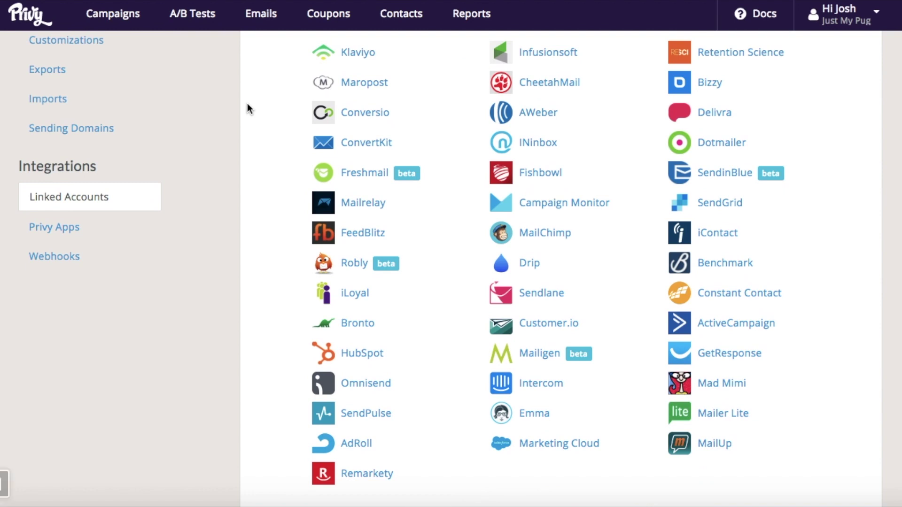
scroll(247, 104, "up", 3)
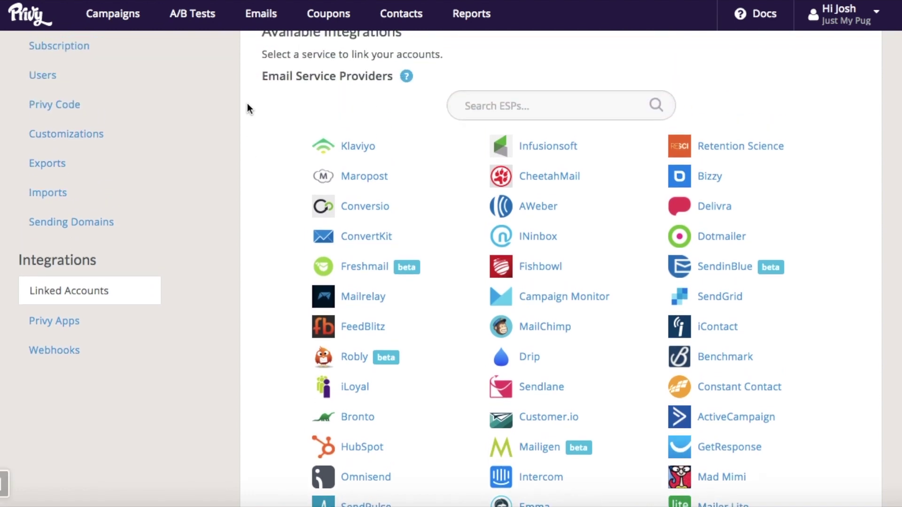
scroll(247, 108, "up", 3)
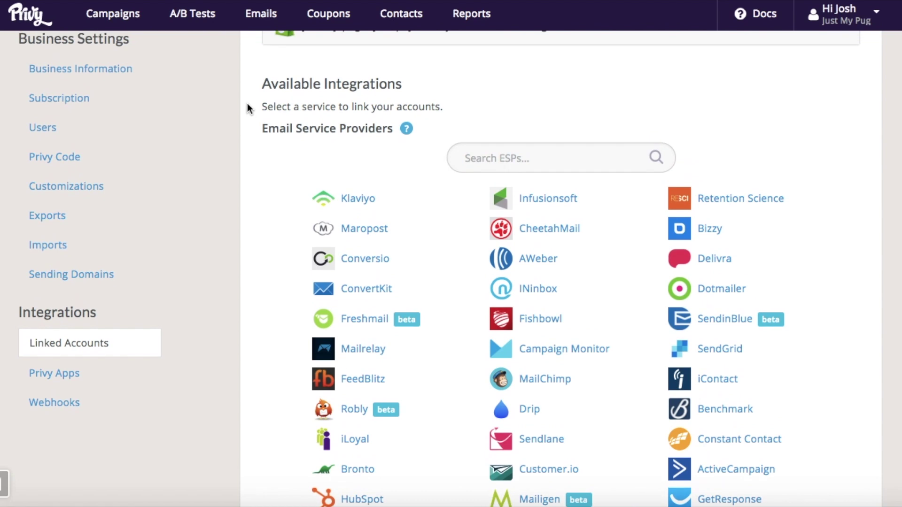
scroll(247, 109, "up", 4)
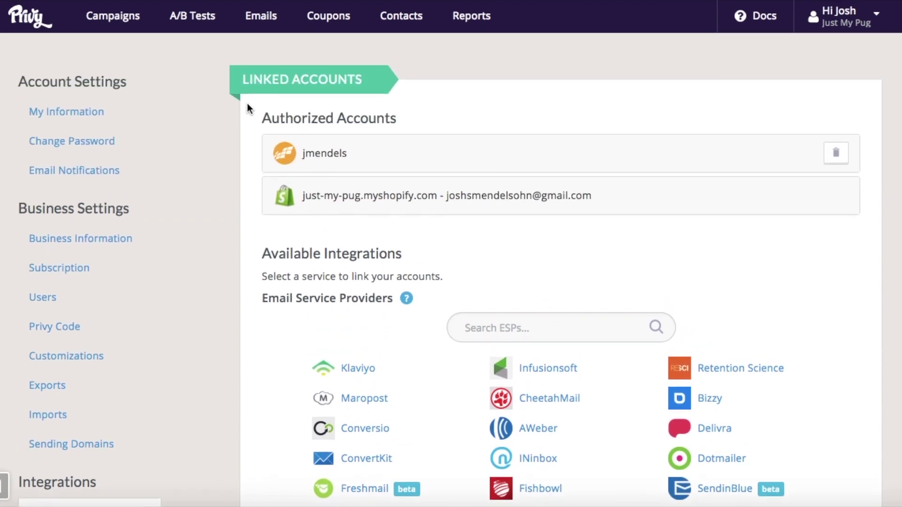